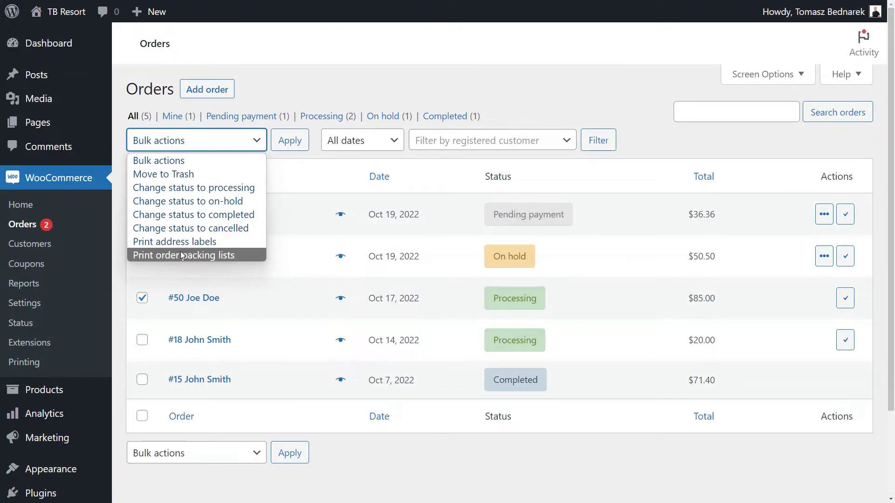
Step: Print a packing list, then address labels, for checked order #50 Joe Doe
click(180, 250)
click(290, 143)
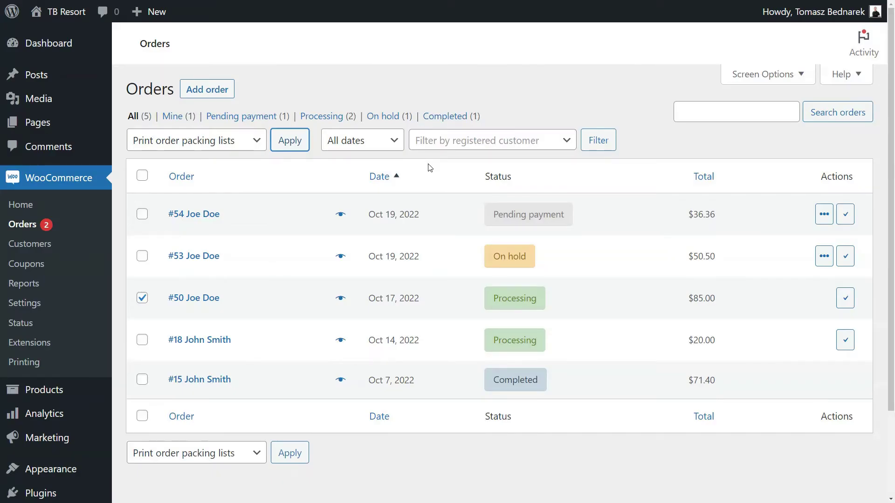
click(169, 141)
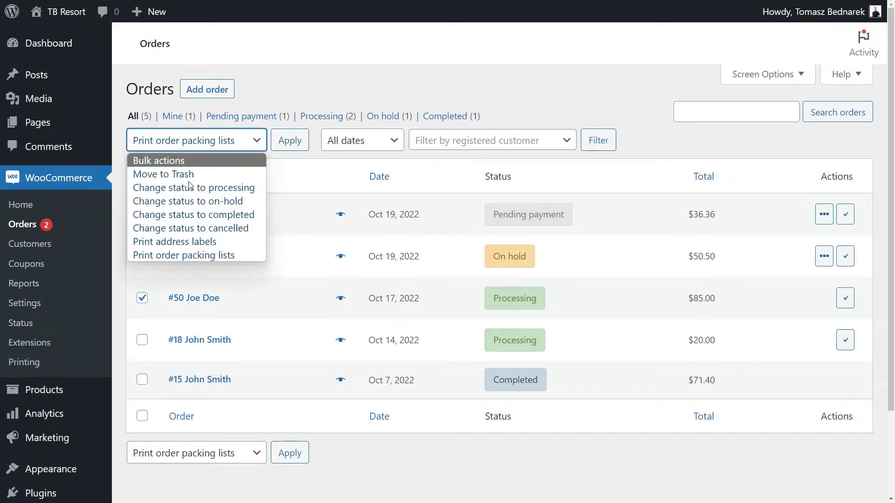
click(204, 240)
click(293, 144)
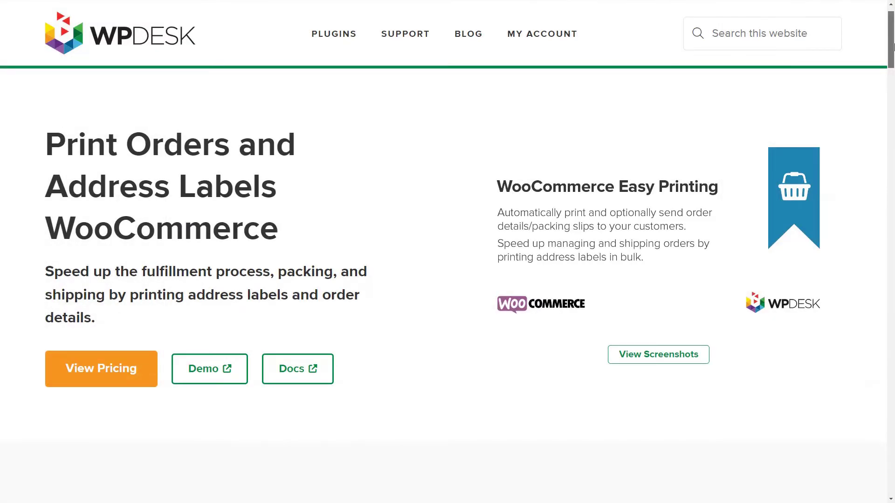
drag(892, 46, 892, 152)
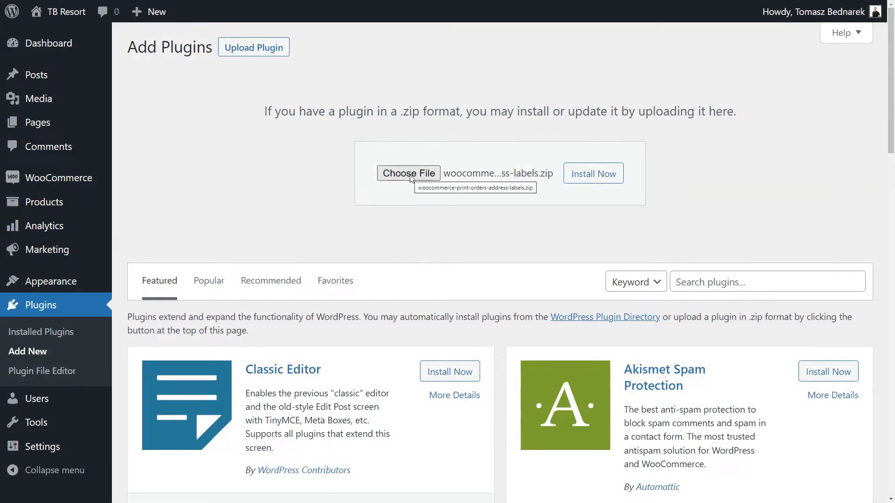
Step: Install the uploaded woocommerce-print-orders-address-labels.zip and activate the plugin
click(587, 180)
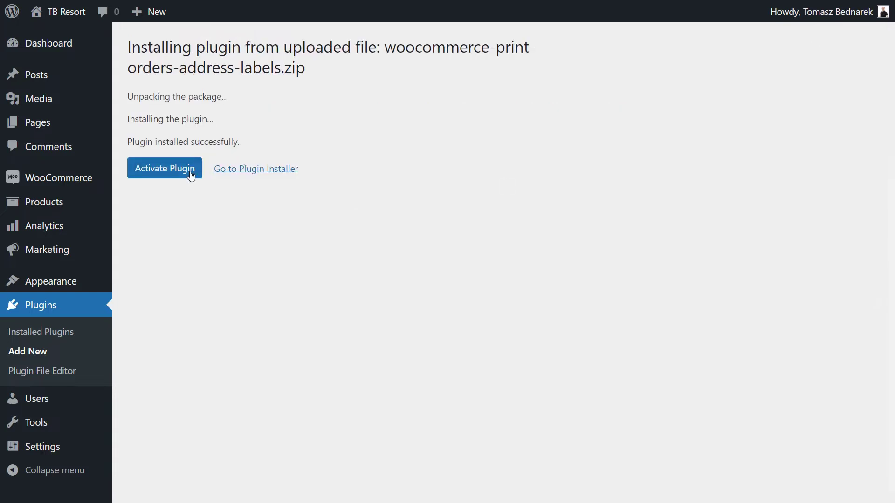
click(180, 173)
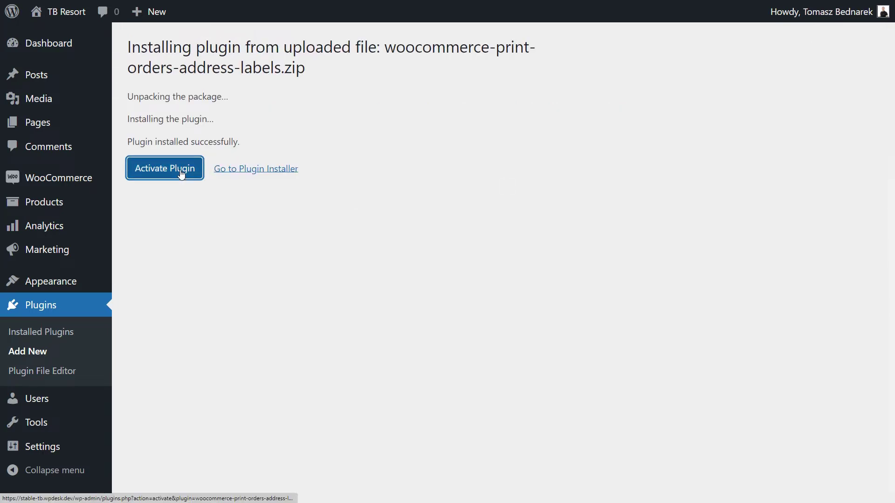
scroll(392, 336, down, 4)
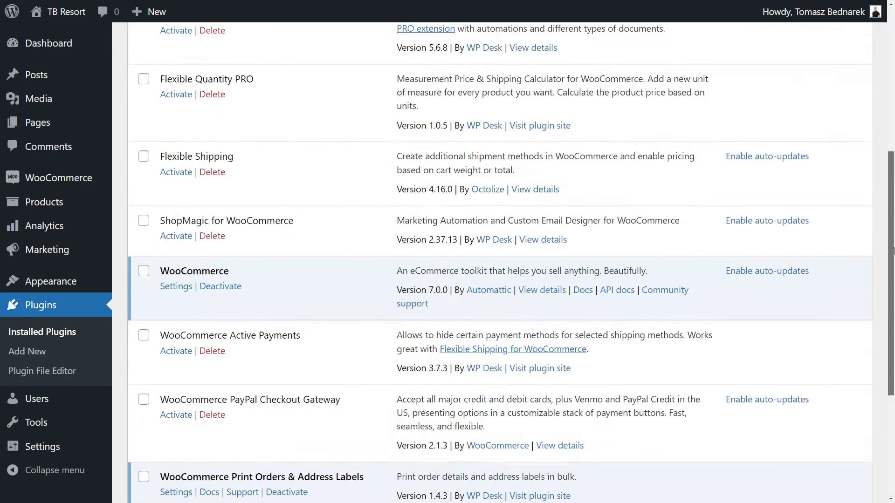
scroll(392, 335, down, 3)
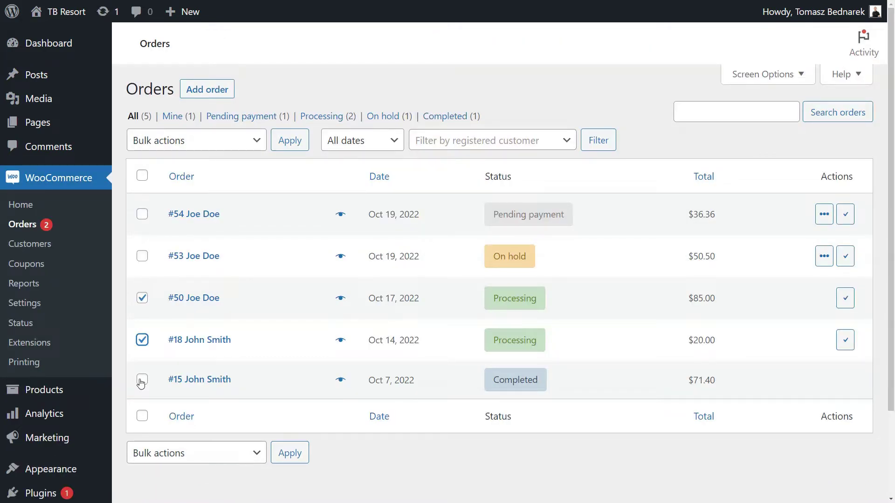
Step: Add order #15 to the selection and print packing lists for orders #50, #18 and #15
click(142, 381)
click(232, 134)
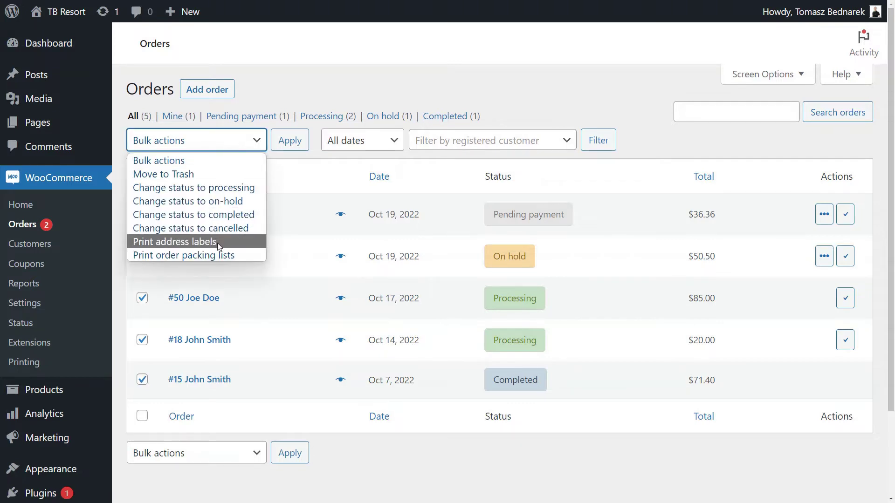
click(234, 254)
click(293, 153)
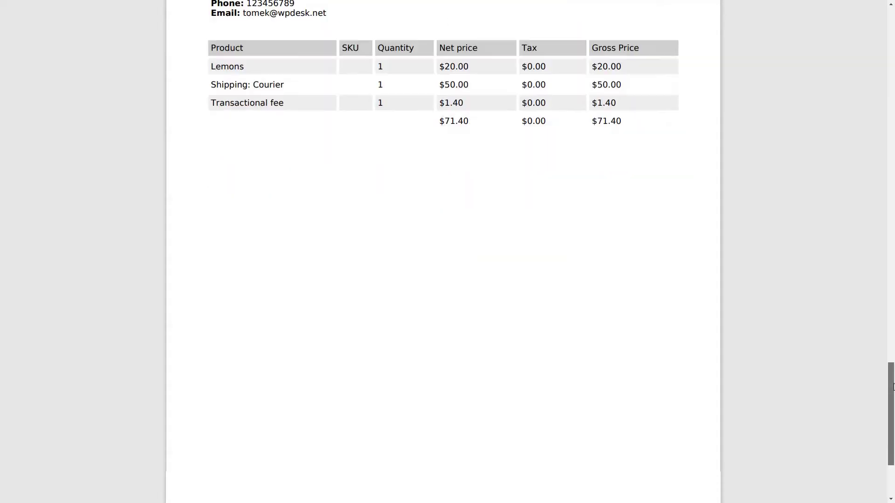
scroll(412, 419, down, 3)
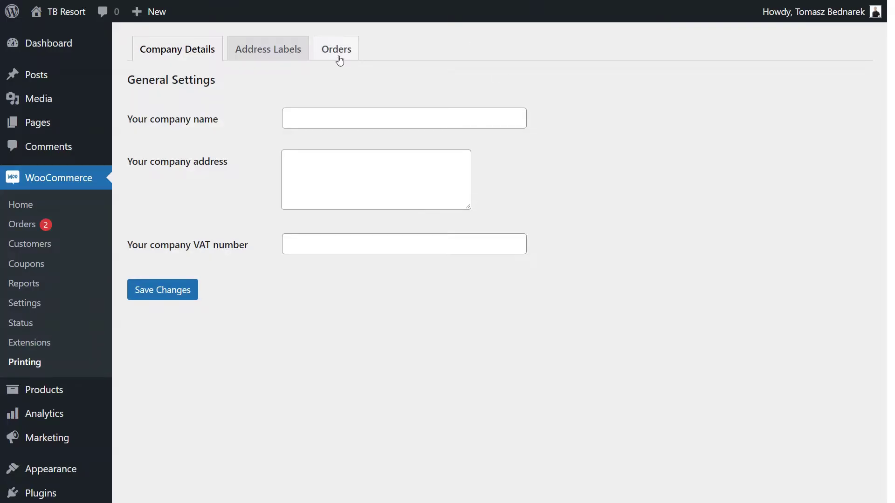
Step: Review the Printing tabs and save company TB Resort, New Avenue 1, 08700 Adelaide, Australia
click(291, 62)
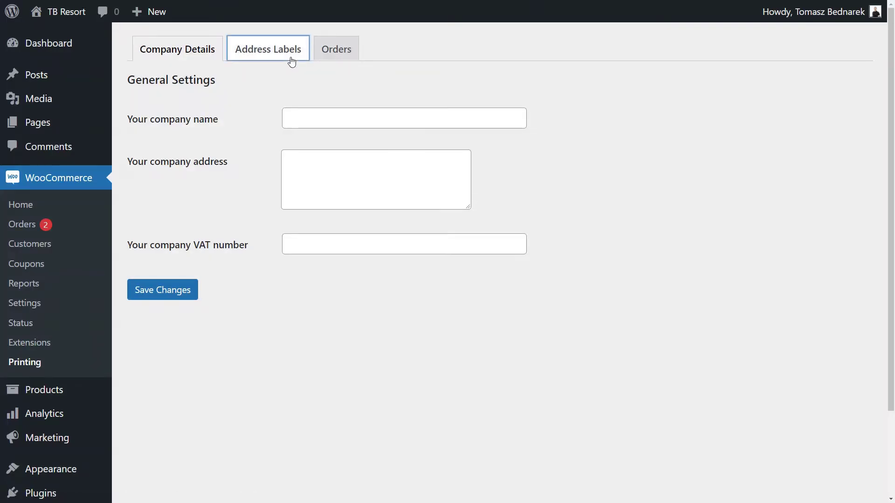
scroll(894, 294, down, 3)
drag(894, 294, 894, 455)
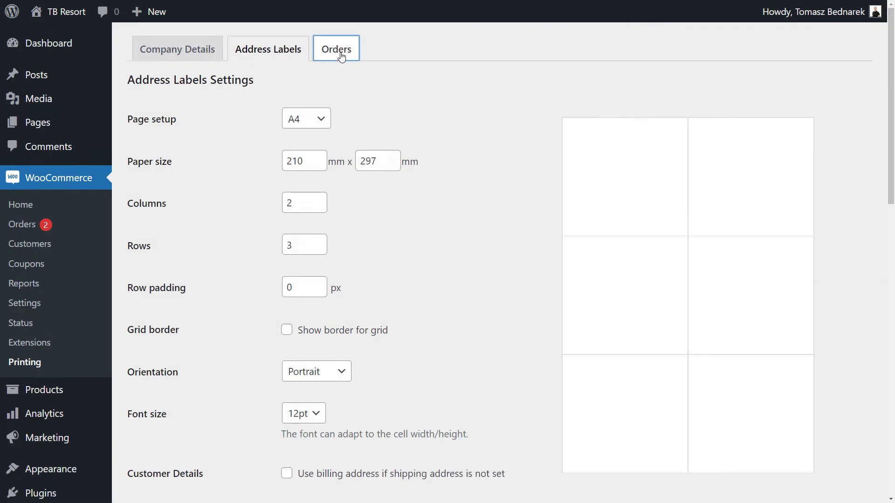
click(340, 54)
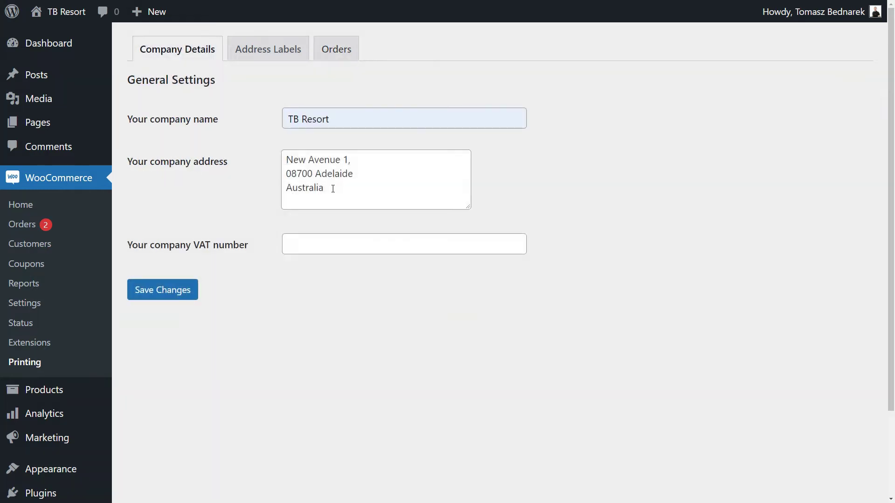
click(172, 292)
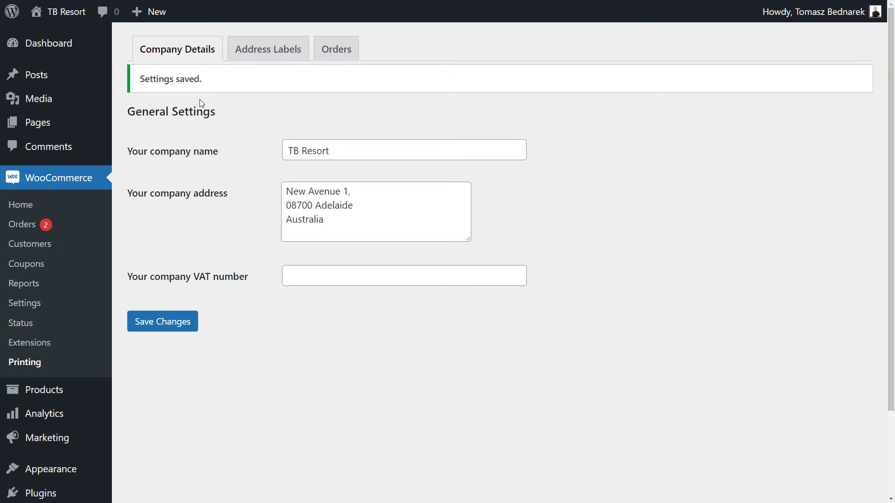
Step: Enable no order splitting, customer email attachments and My Account PDF downloads on the Orders tab
click(334, 49)
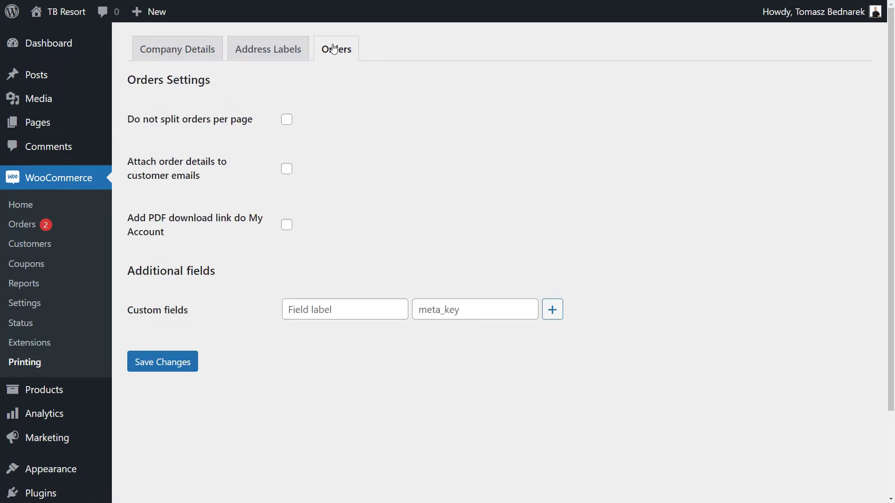
click(286, 121)
click(288, 175)
click(286, 227)
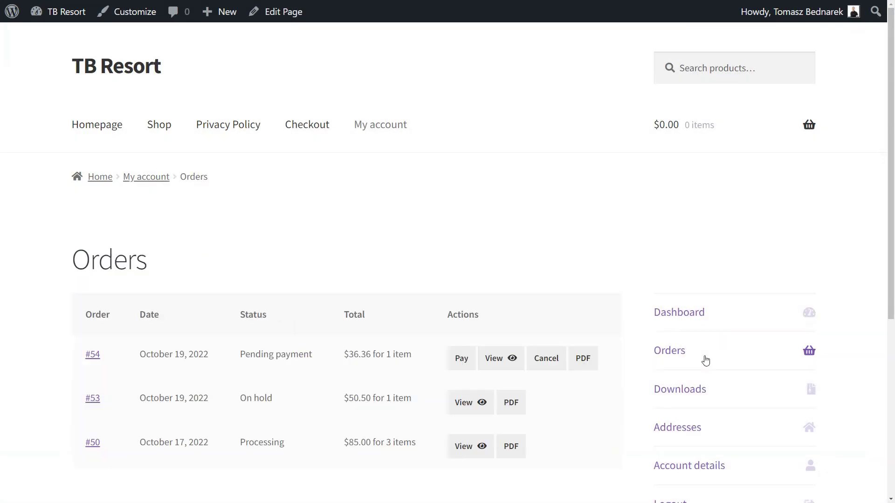
drag(894, 218, 893, 274)
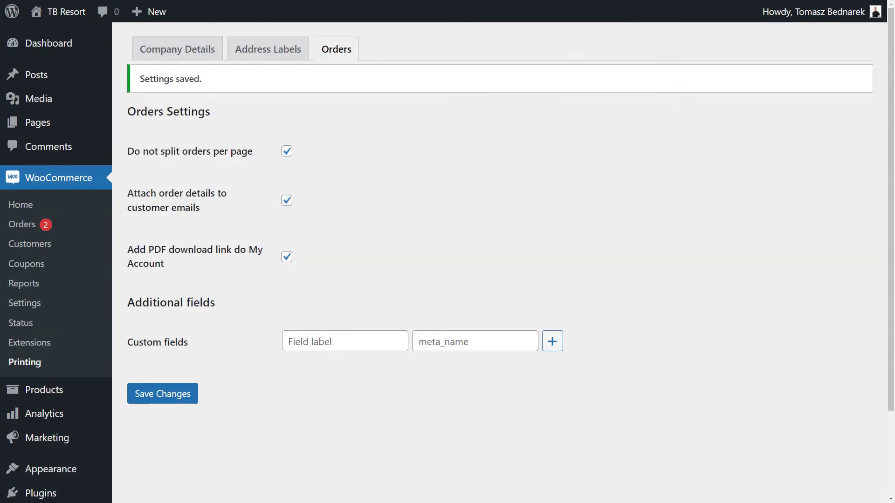
Step: Add an 'Order Notes' custom field with meta name '_order_comments'
click(319, 342)
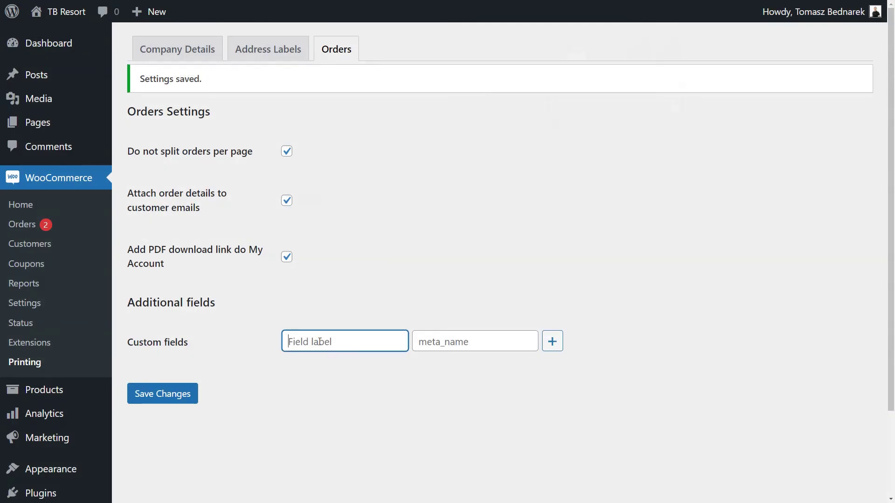
click(442, 345)
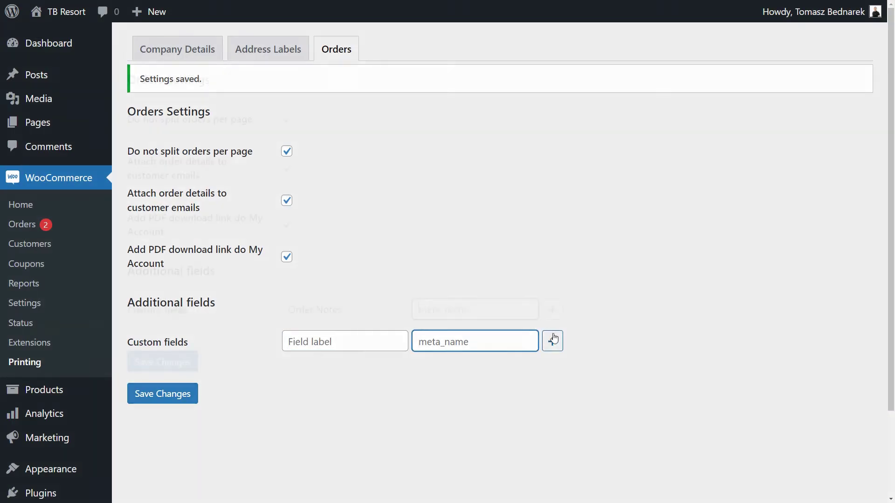
text(_order_comments)
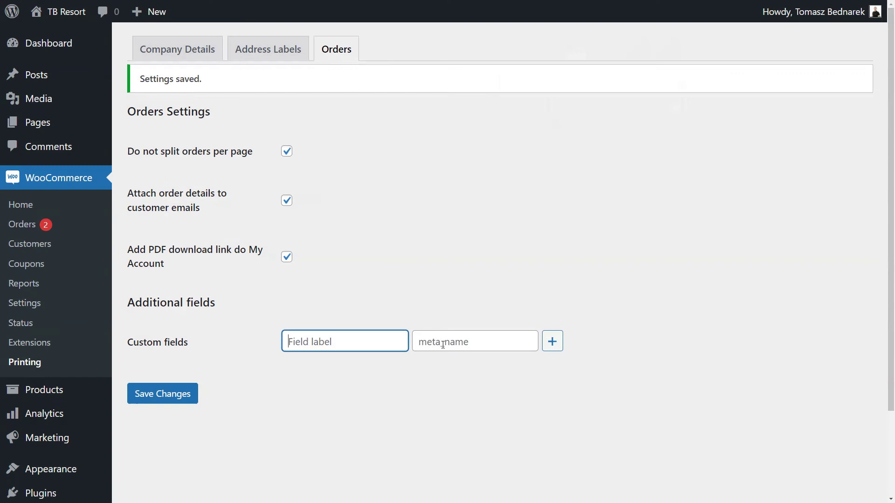
click(442, 344)
click(552, 342)
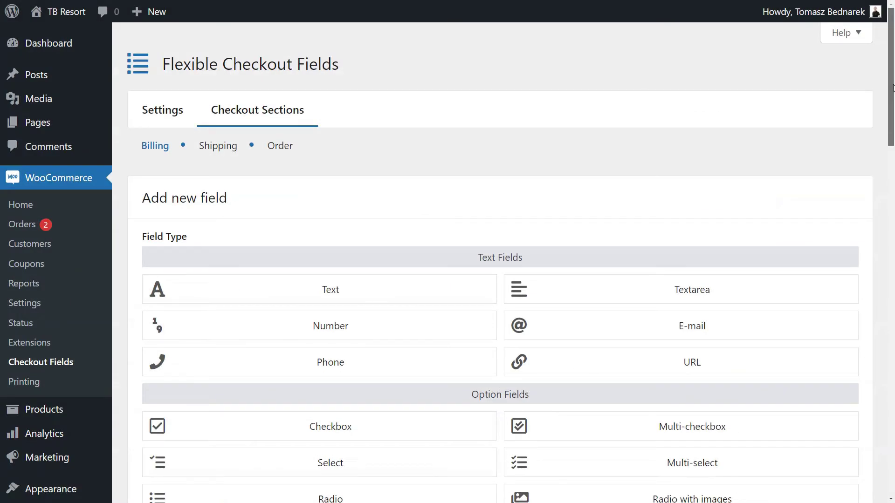
drag(893, 88, 885, 274)
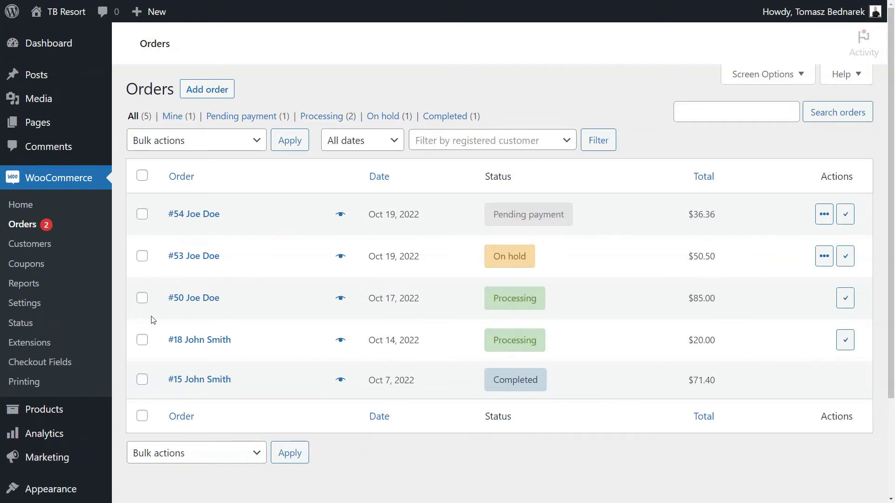
Step: Select orders #50, #18 and #15 and print their packing lists
click(142, 298)
click(141, 340)
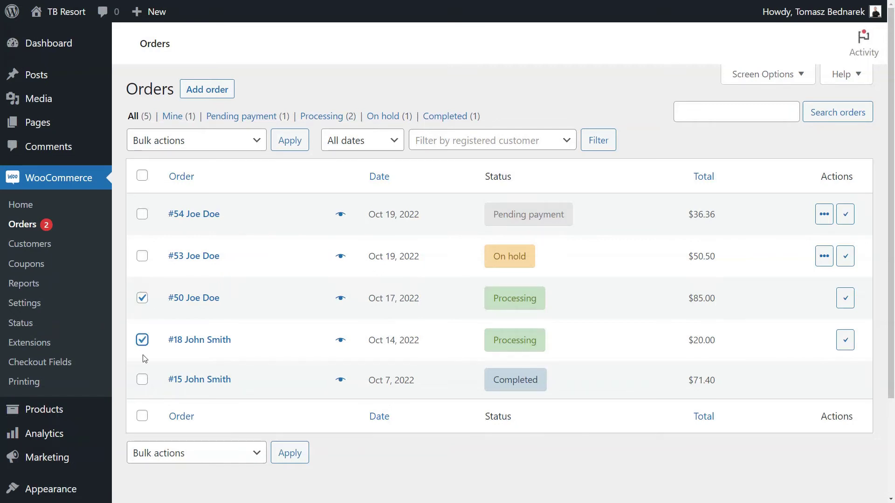
click(142, 380)
click(230, 140)
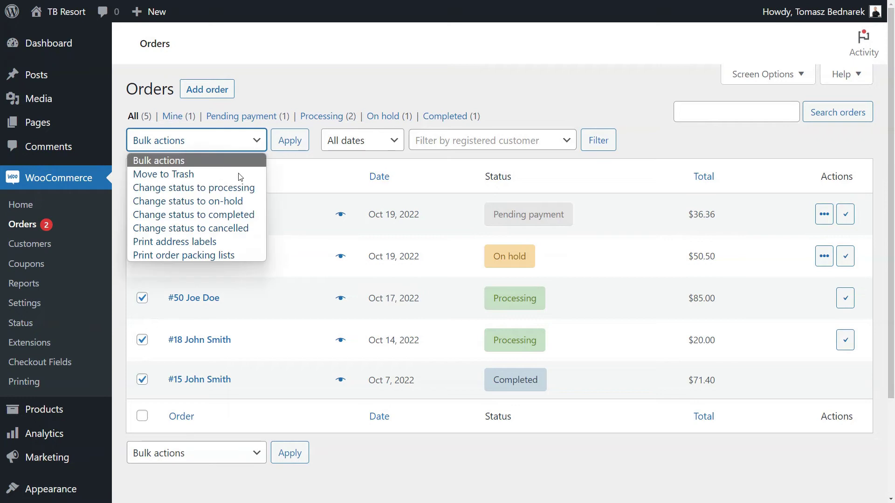
click(233, 254)
click(288, 142)
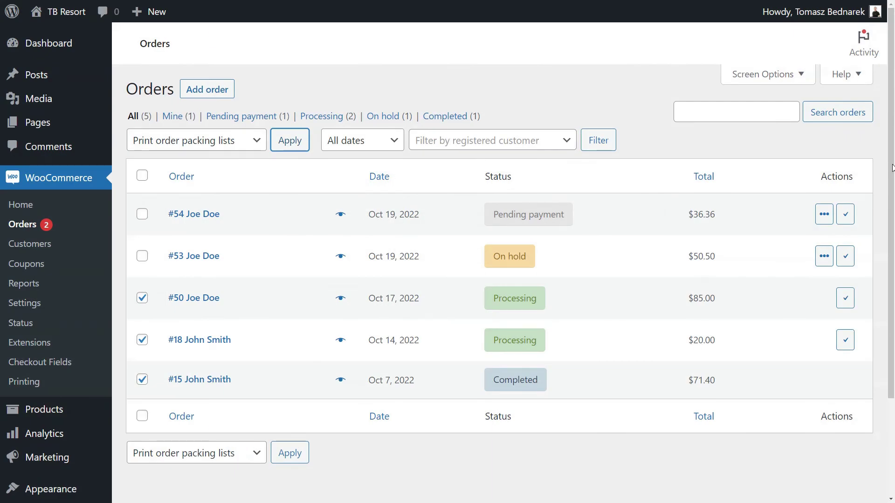
Step: Print address labels for the same three selected orders
click(258, 142)
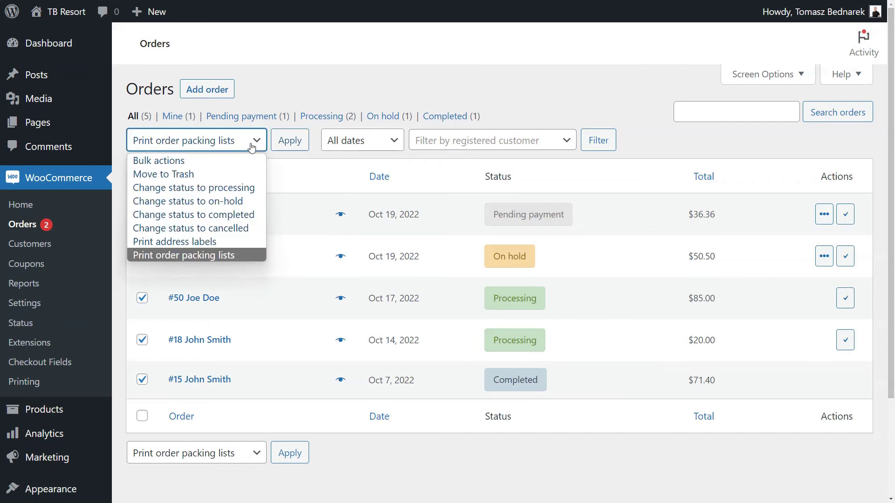
click(195, 241)
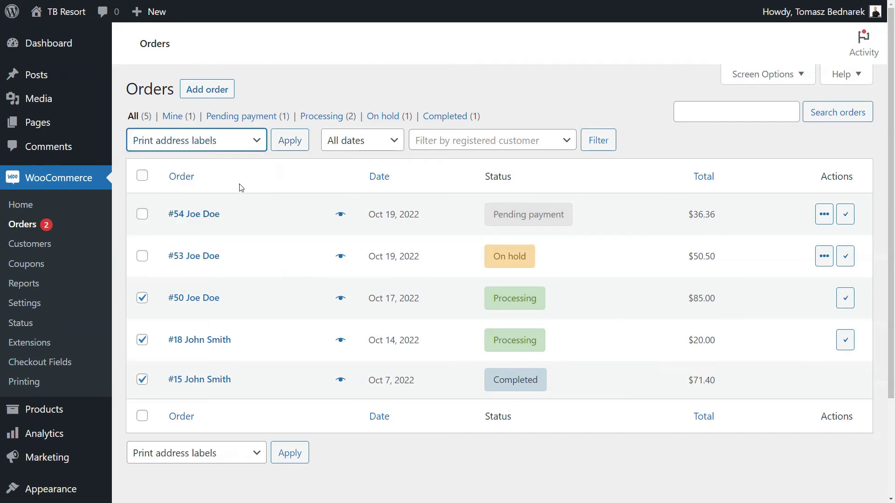
click(291, 146)
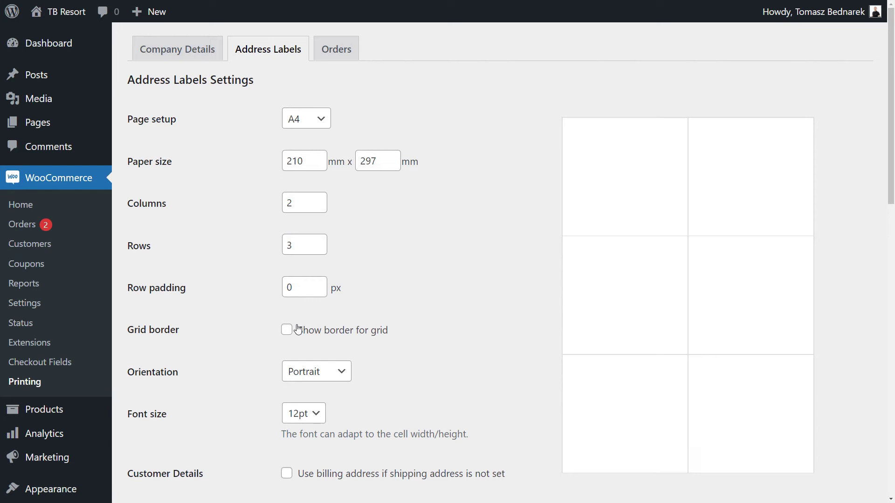
drag(892, 148, 893, 282)
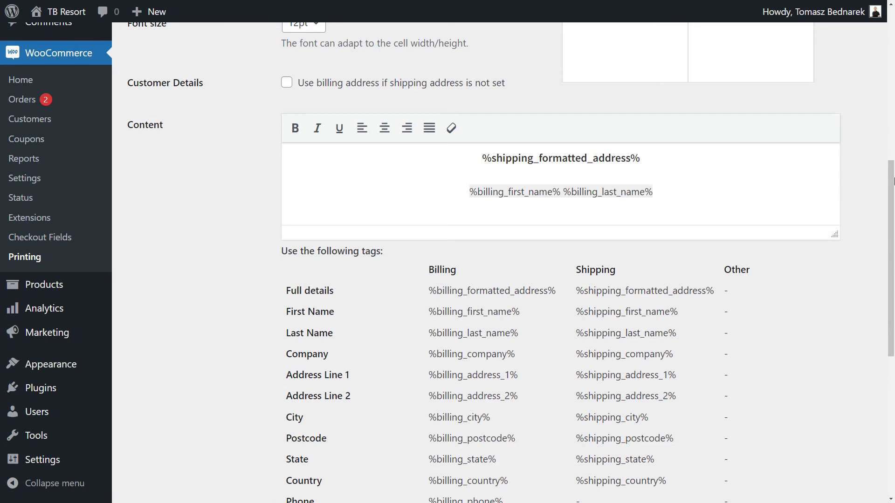
mouse_move(893, 199)
mouse_down()
mouse_move(892, 283)
mouse_move(727, 304)
mouse_move(755, 302)
mouse_up()
scroll(585, 240, up, 5)
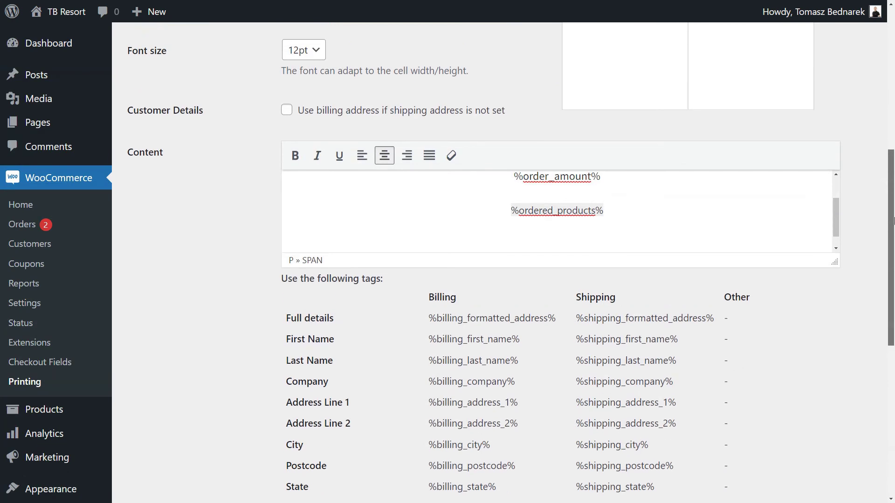
Step: Add %notes% to label content, set 2 px row padding, show grid borders, enlarge the font
text(%notes%)
drag(893, 246, 894, 111)
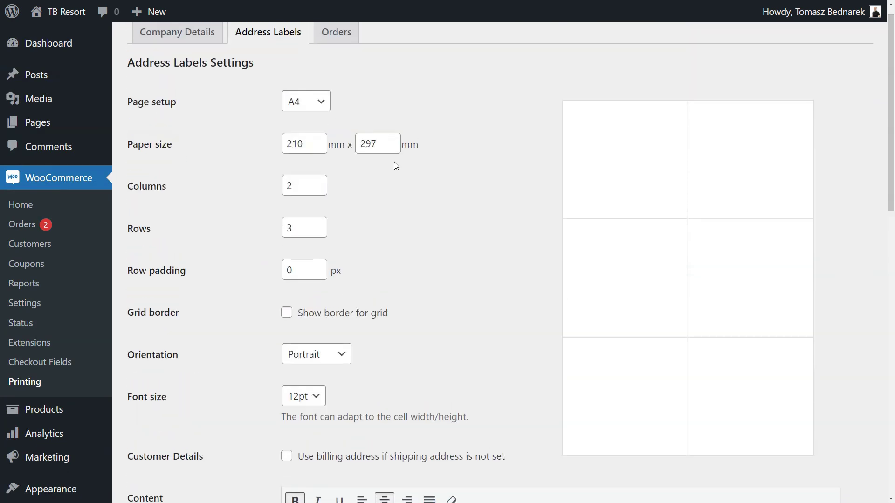
double_click(321, 266)
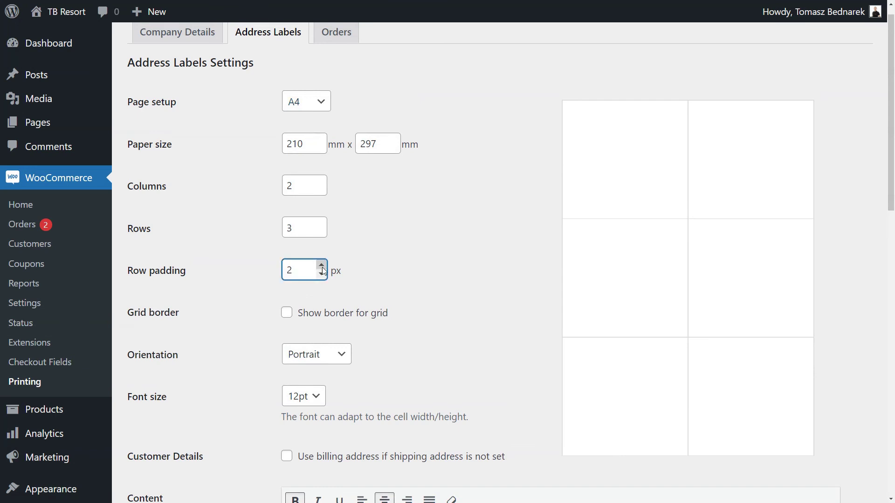
click(286, 312)
click(304, 397)
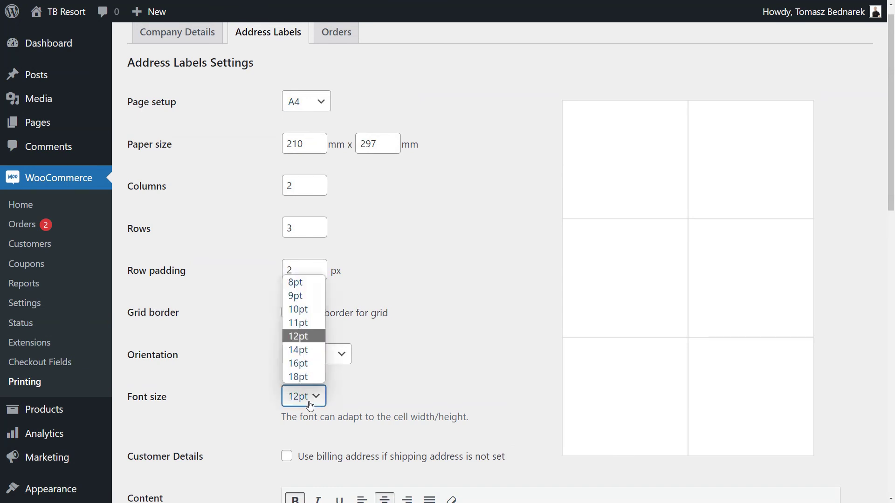
click(306, 349)
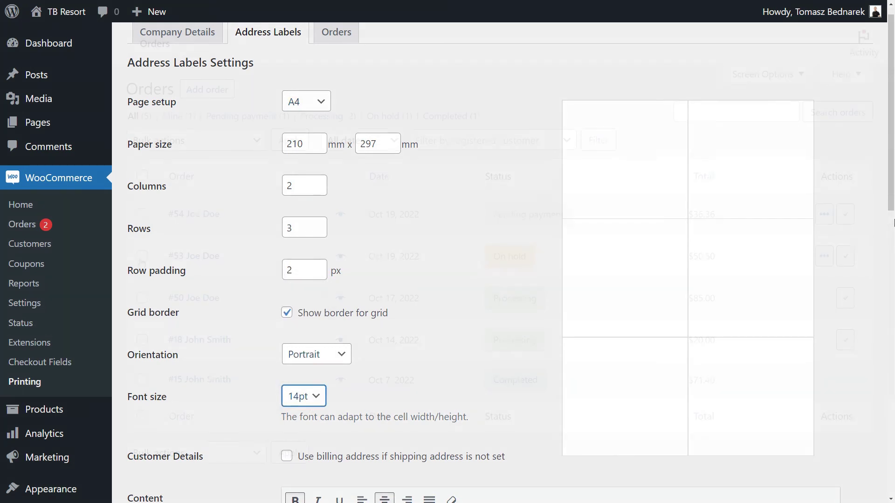
Step: Select orders #53, #50 and #15 and print their address labels
click(143, 255)
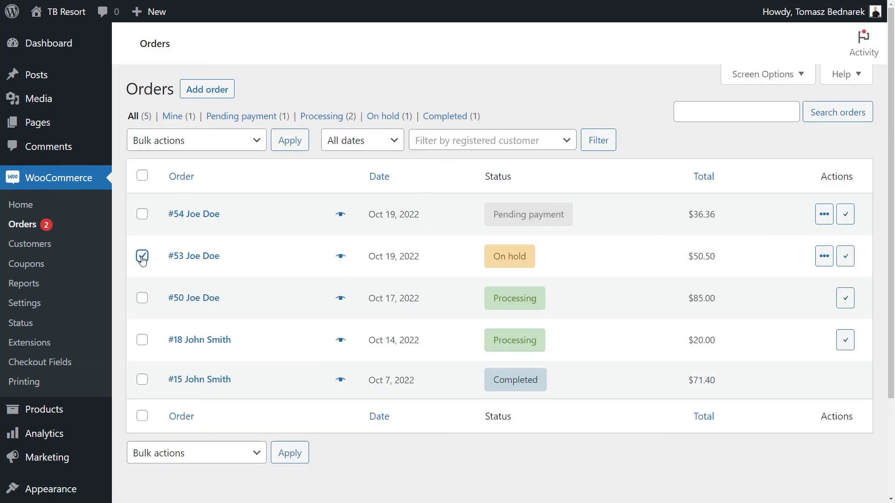
click(142, 300)
click(142, 380)
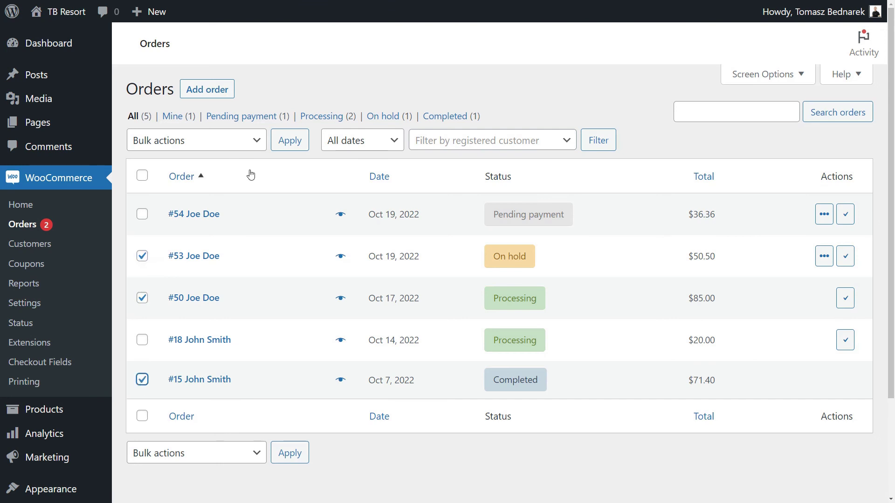
click(254, 144)
click(230, 239)
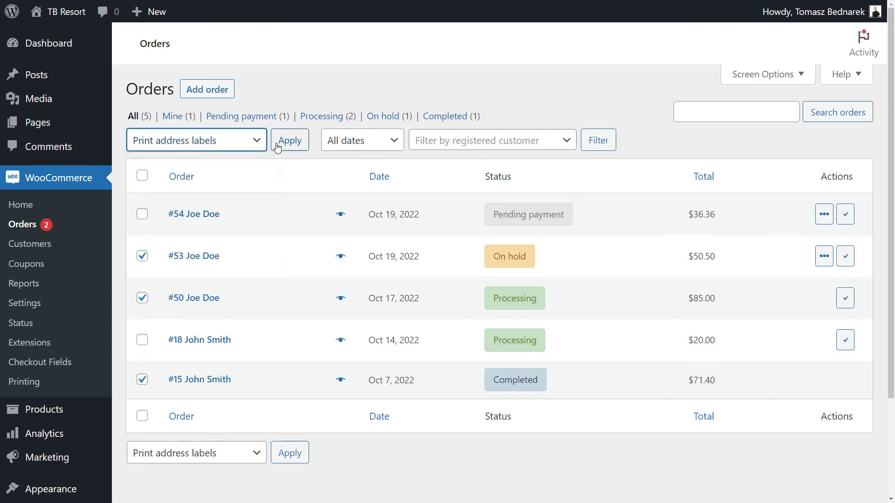
click(278, 146)
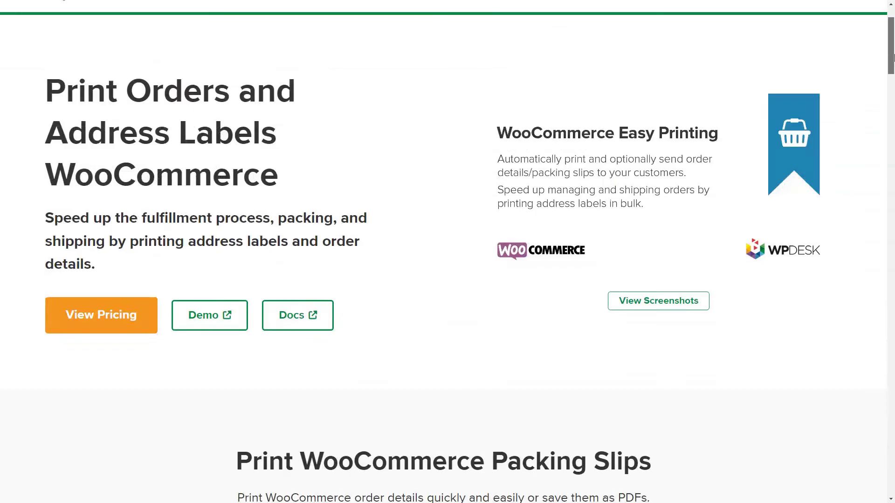
Step: Scroll the plugin page, then tick 'I confirm that this is a valid e-mail address' on the demo signup page
drag(893, 42, 892, 126)
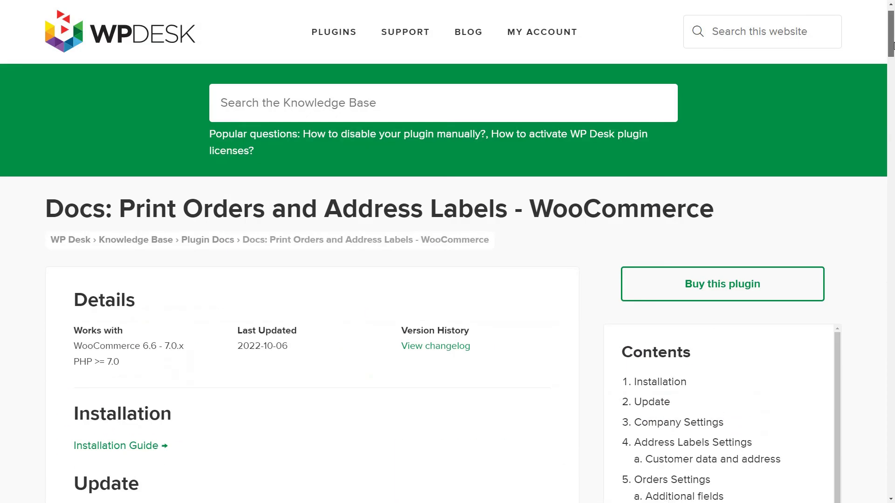
drag(893, 38, 893, 181)
click(341, 319)
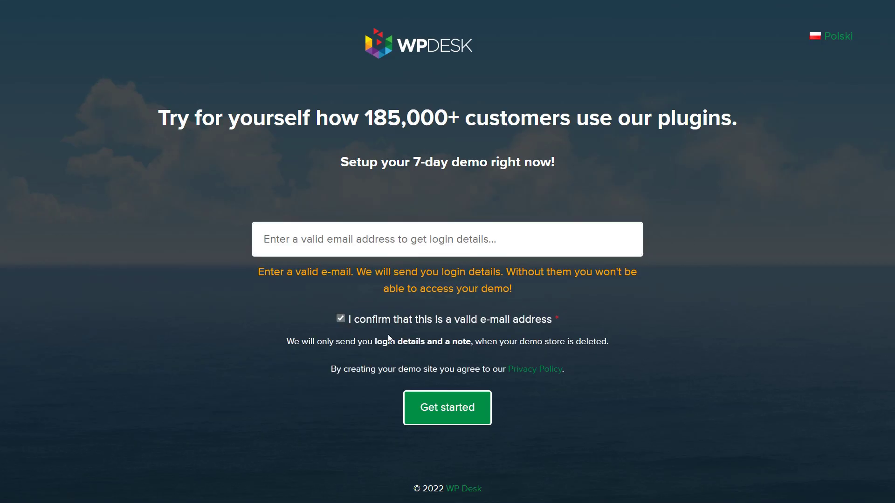